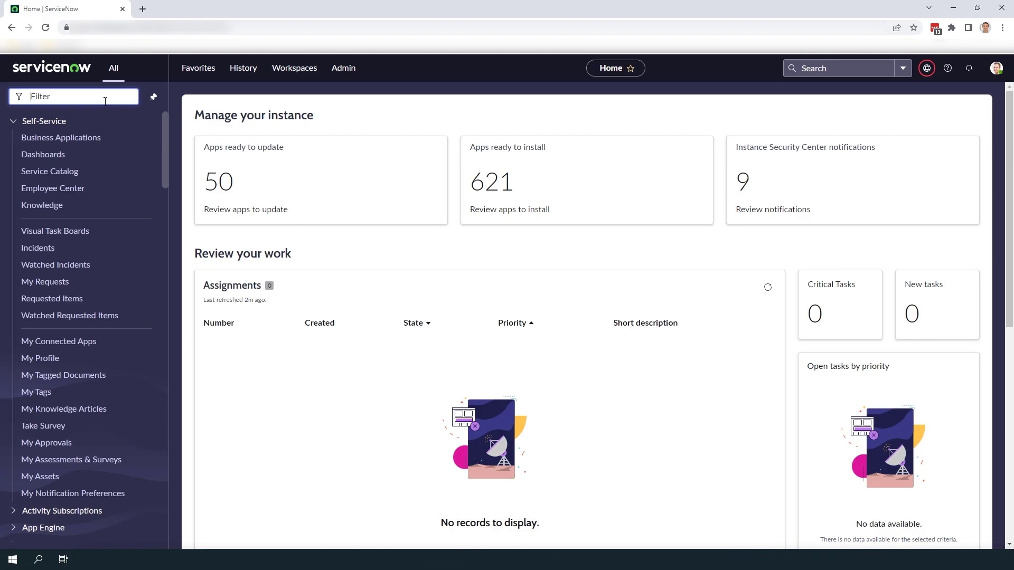
{"action": "type", "text": "Hardware Asset"}
{"action": "type", "text": "s"}
- Open hardware asset P1000412 – Apple MacBook Pro 17" from the Hardware Assets list
{"action": "left_click", "coordinate": [90, 152]}
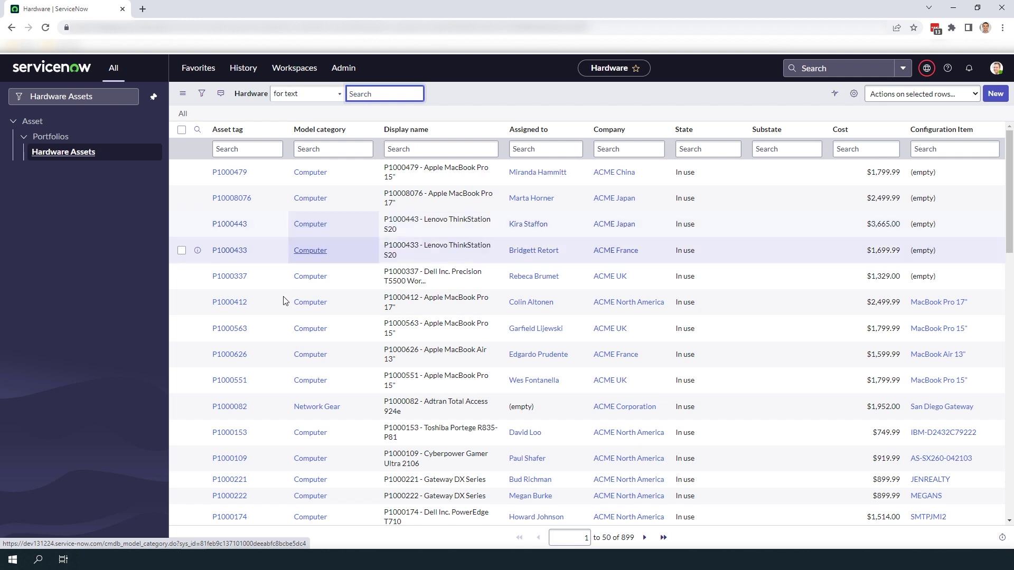
{"action": "left_click", "coordinate": [230, 302]}
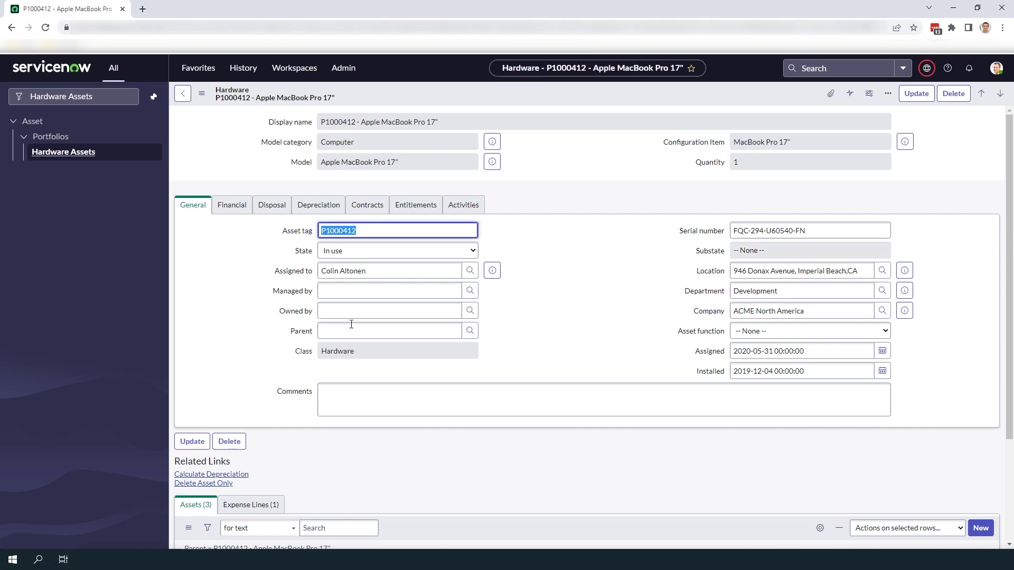
{"action": "left_click", "coordinate": [573, 299]}
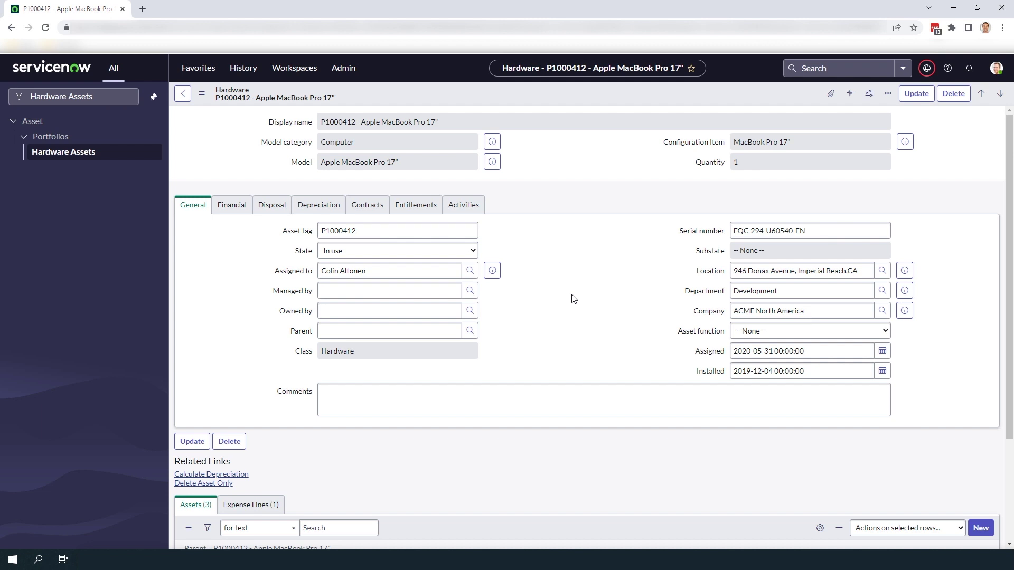
{"action": "left_click", "coordinate": [905, 143]}
- Open the MacBook Pro 17" configuration item record and bring up its form options menu
{"action": "left_click", "coordinate": [959, 176]}
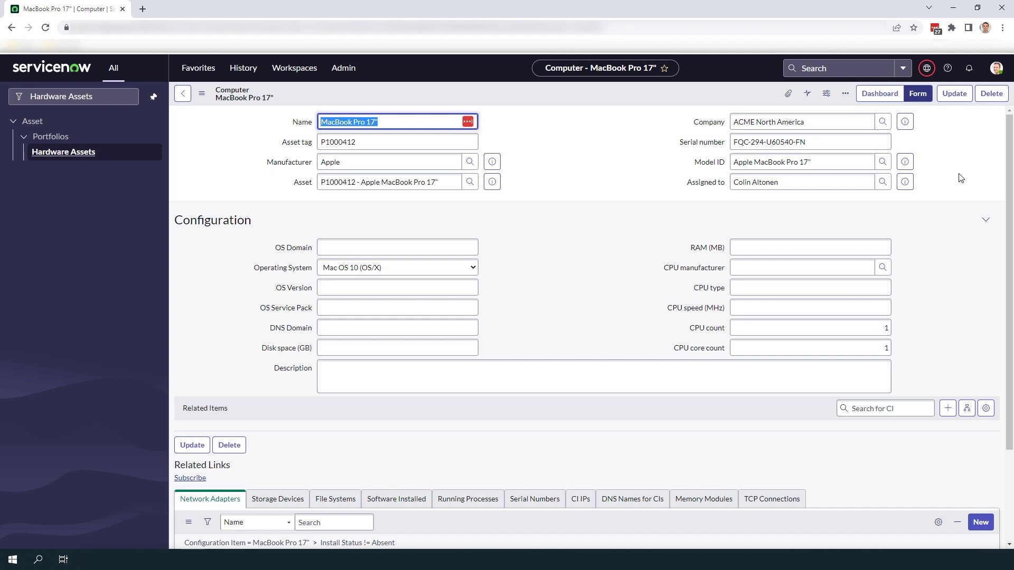
{"action": "left_click", "coordinate": [584, 98]}
{"action": "right_click", "coordinate": [584, 97]}
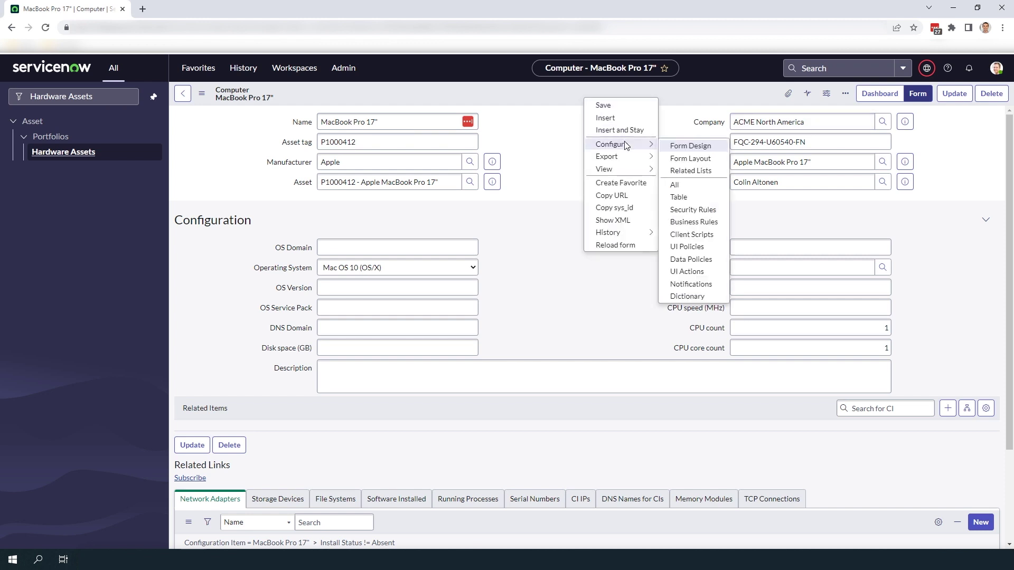
{"action": "mouse_move", "coordinate": [612, 144]}
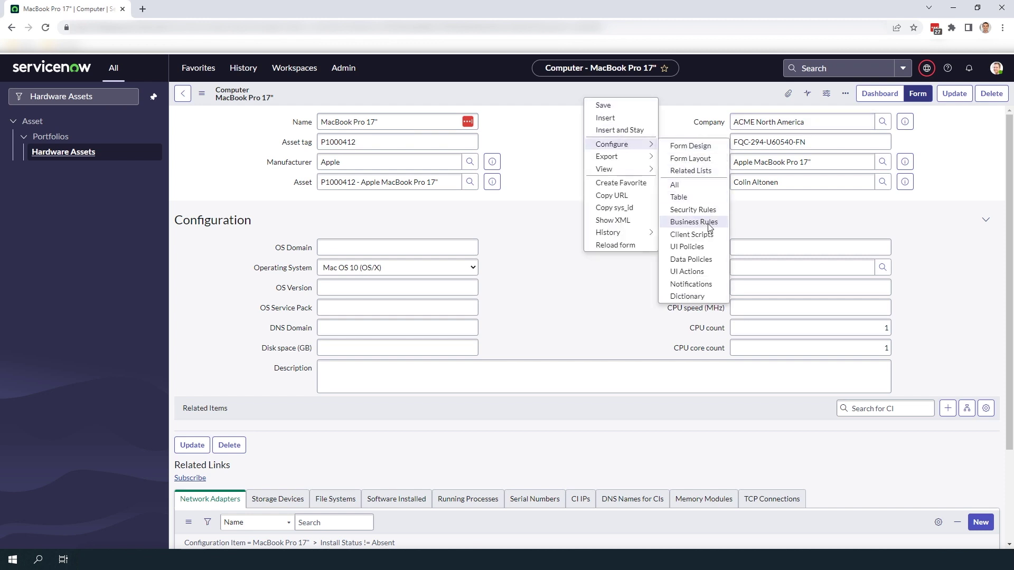
- Add the Asset->Configuration Item related list to the Computer form and save
{"action": "left_click", "coordinate": [634, 186]}
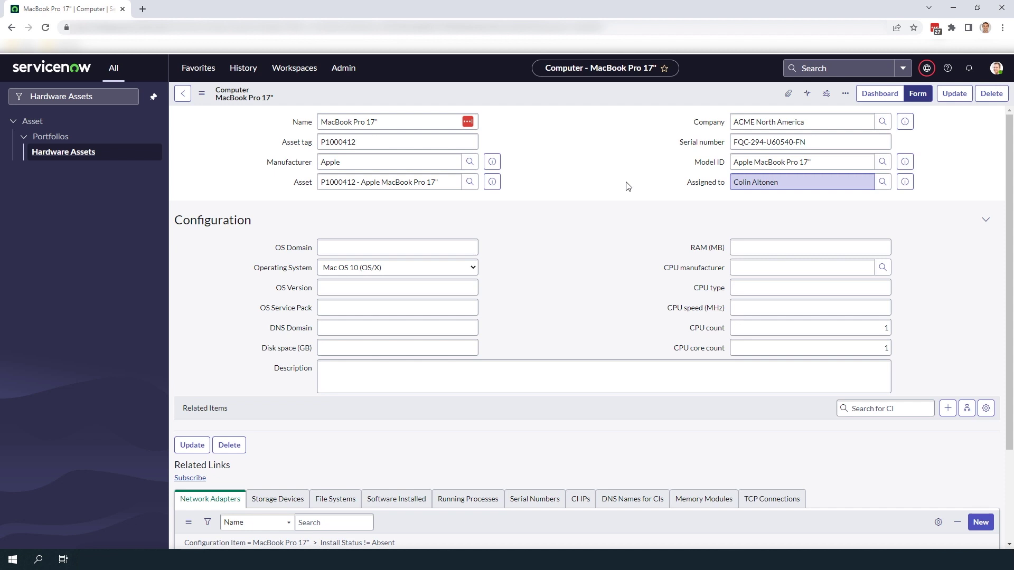
{"action": "scroll", "coordinate": [480, 227], "scroll_direction": "down", "scroll_amount": 3}
{"action": "left_click", "coordinate": [475, 233]}
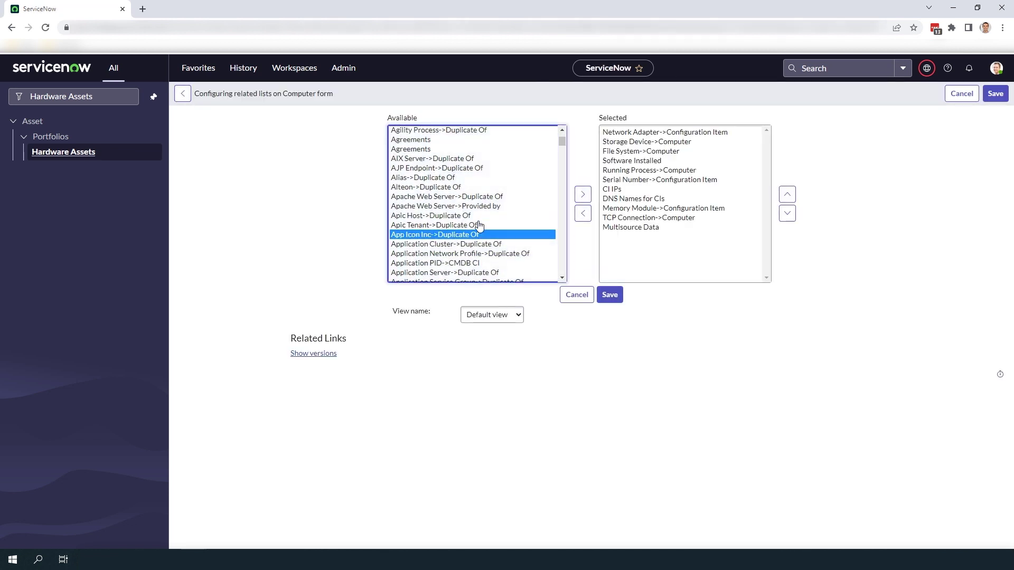
{"action": "scroll", "coordinate": [479, 228], "scroll_direction": "down", "scroll_amount": 3}
{"action": "scroll", "coordinate": [482, 230], "scroll_direction": "down", "scroll_amount": 3}
{"action": "left_click", "coordinate": [438, 244]}
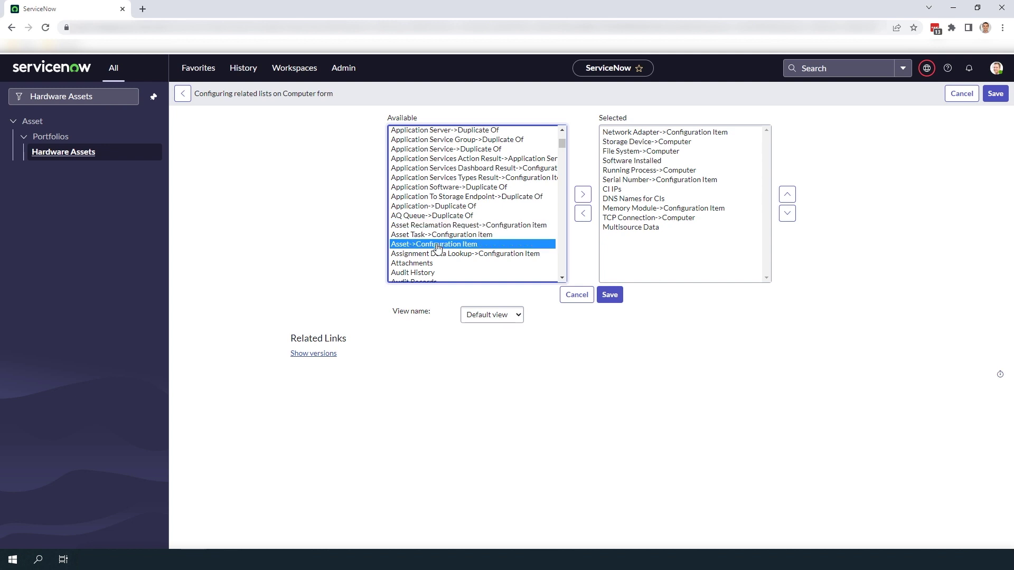
{"action": "left_click", "coordinate": [582, 196]}
{"action": "left_click", "coordinate": [610, 295]}
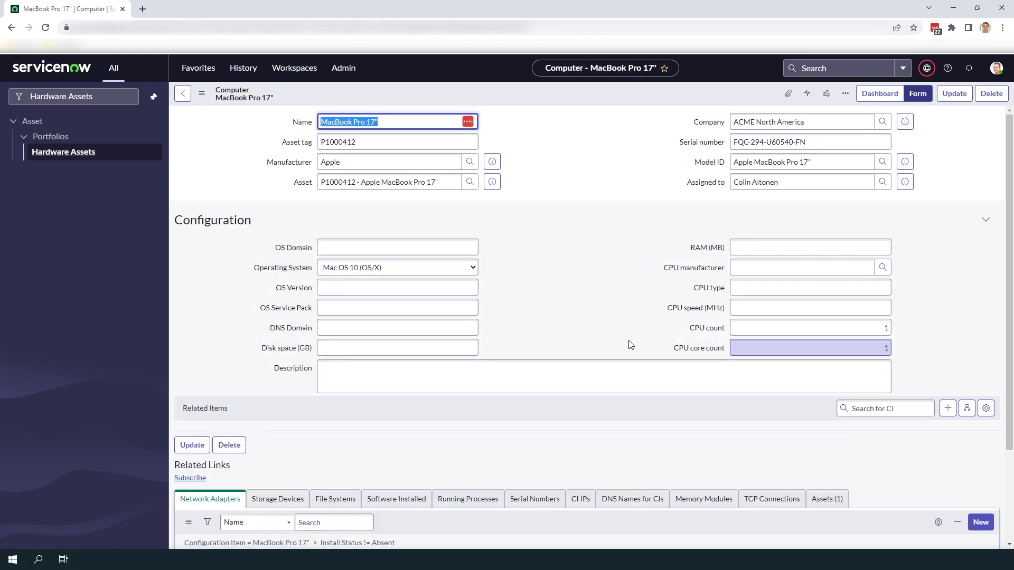
{"action": "scroll", "coordinate": [631, 344], "scroll_direction": "down", "scroll_amount": 3}
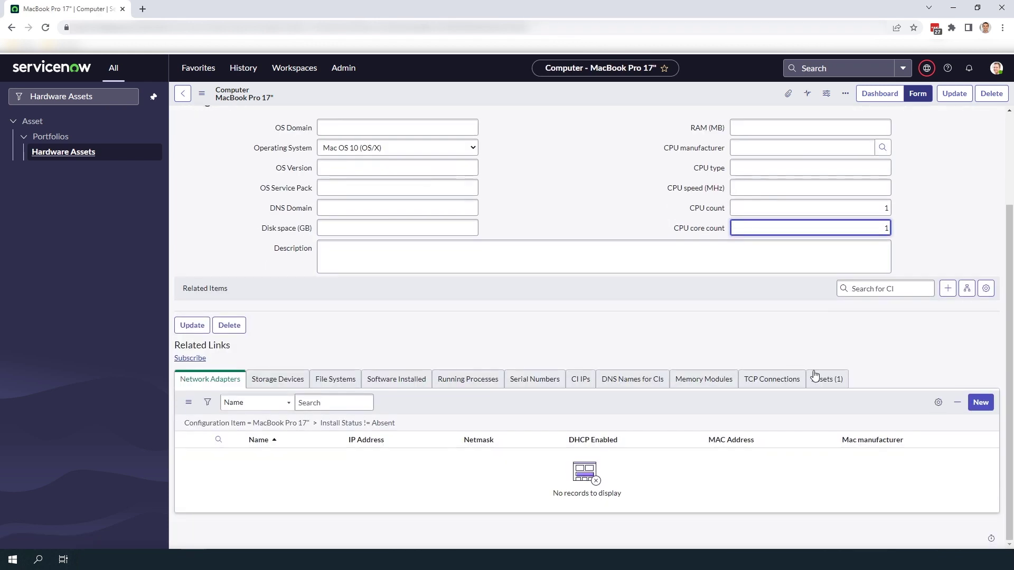
- On the Assets (1) list, uncheck Omit edit button in List Control and save
{"action": "left_click", "coordinate": [819, 373]}
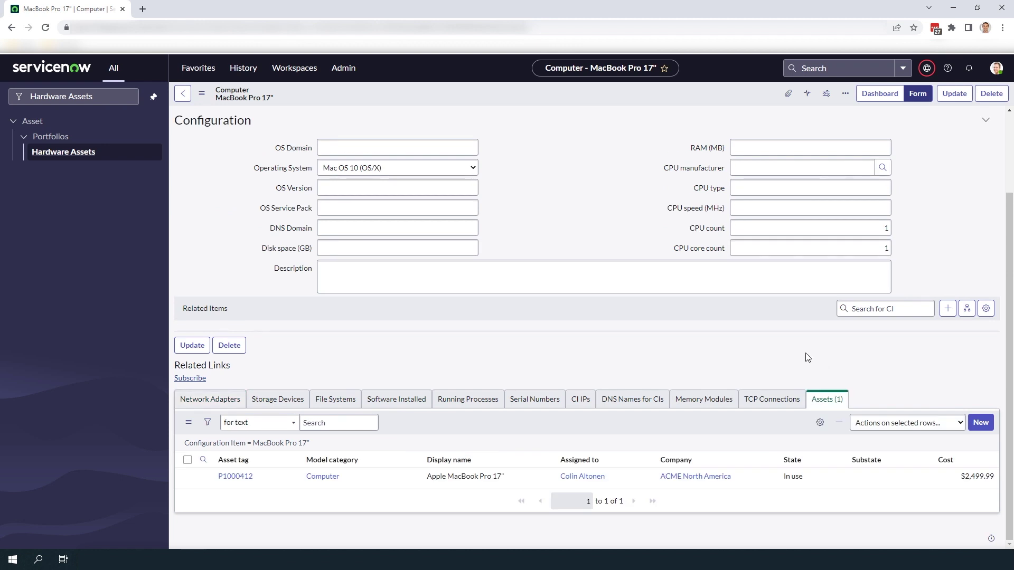
{"action": "right_click", "coordinate": [457, 460]}
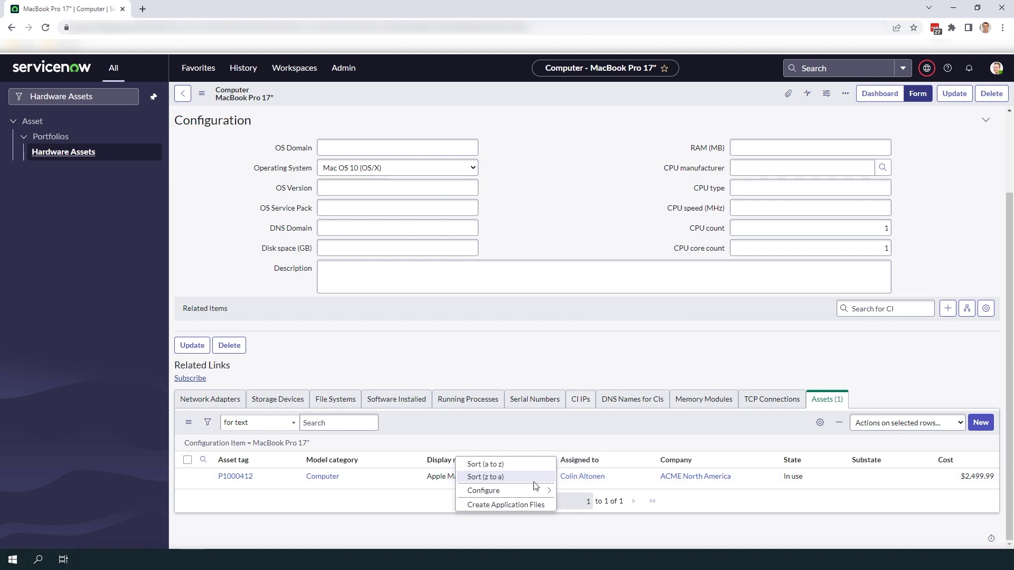
{"action": "mouse_move", "coordinate": [507, 490]}
{"action": "left_click", "coordinate": [590, 341]}
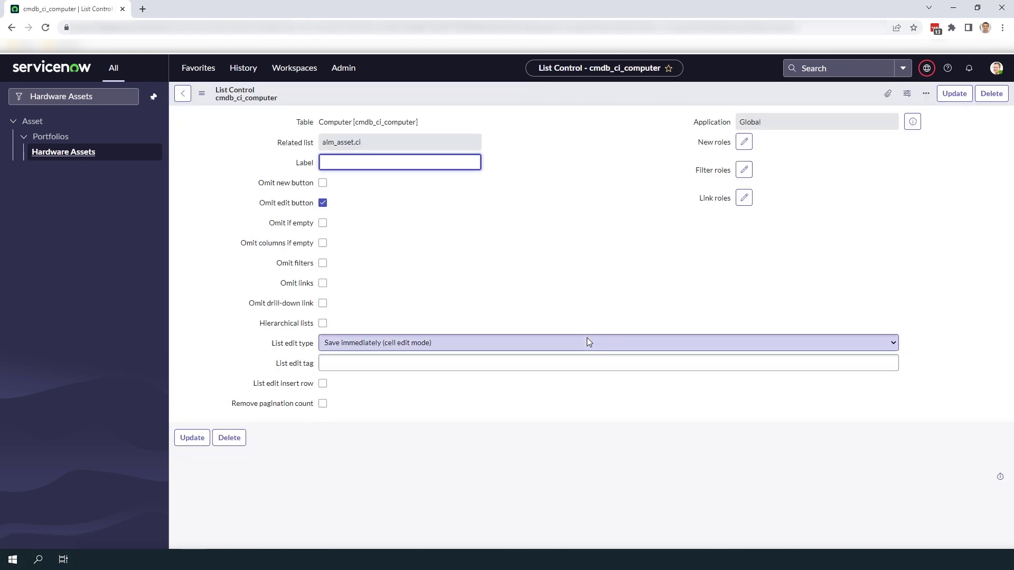
{"action": "left_click", "coordinate": [322, 203]}
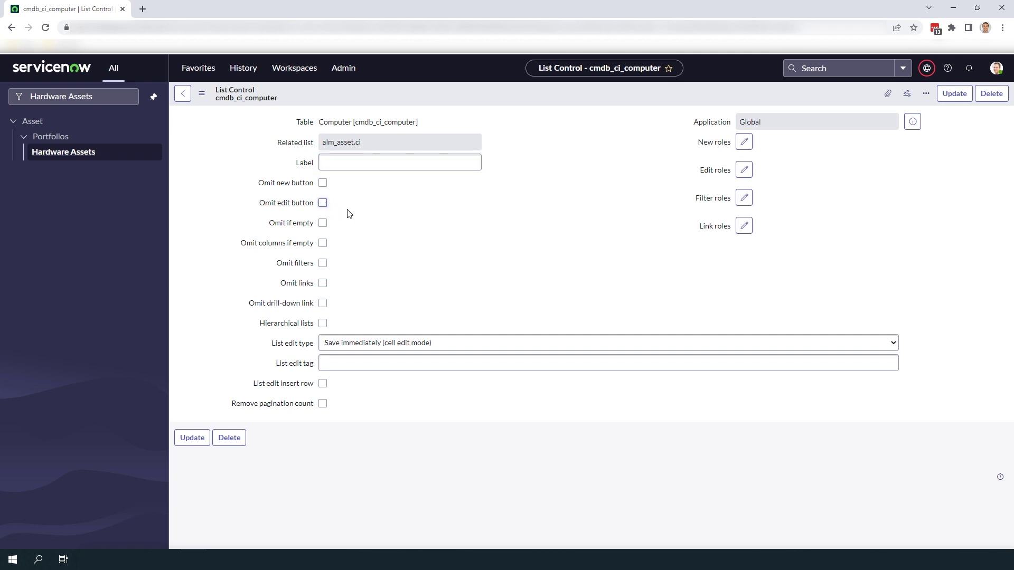
{"action": "left_click", "coordinate": [954, 94]}
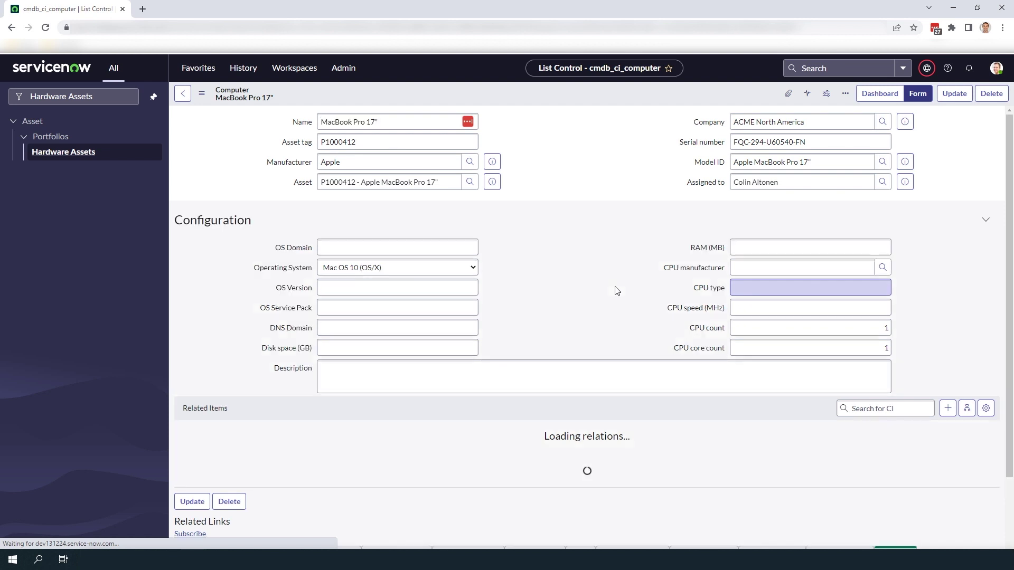
{"action": "scroll", "coordinate": [615, 291], "scroll_direction": "down", "scroll_amount": 1}
{"action": "scroll", "coordinate": [634, 302], "scroll_direction": "down", "scroll_amount": 2}
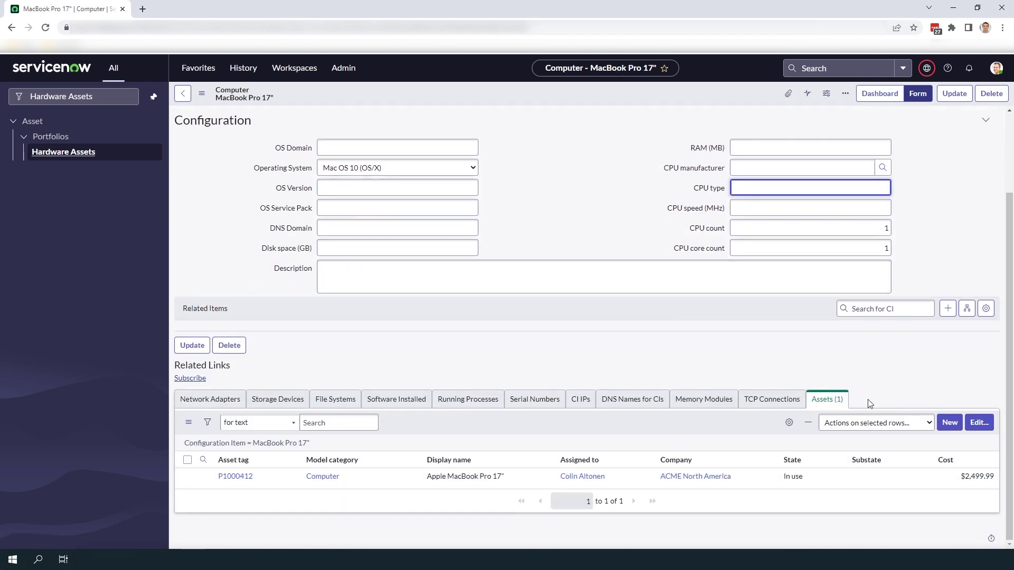
- Remove asset P1000412 from the MacBook Pro 17" Assets list and save
{"action": "left_click", "coordinate": [980, 422]}
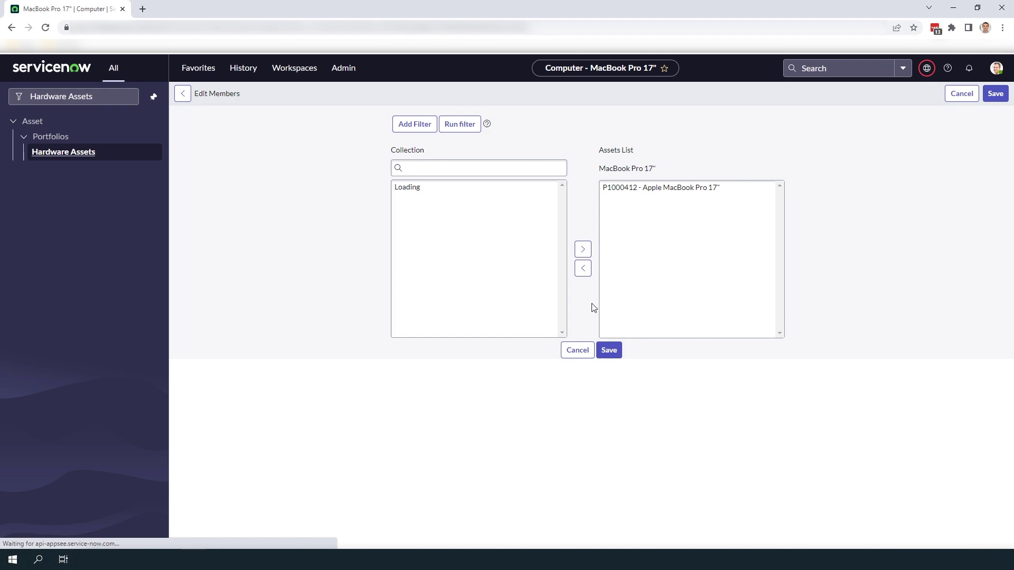
{"action": "left_click", "coordinate": [651, 237]}
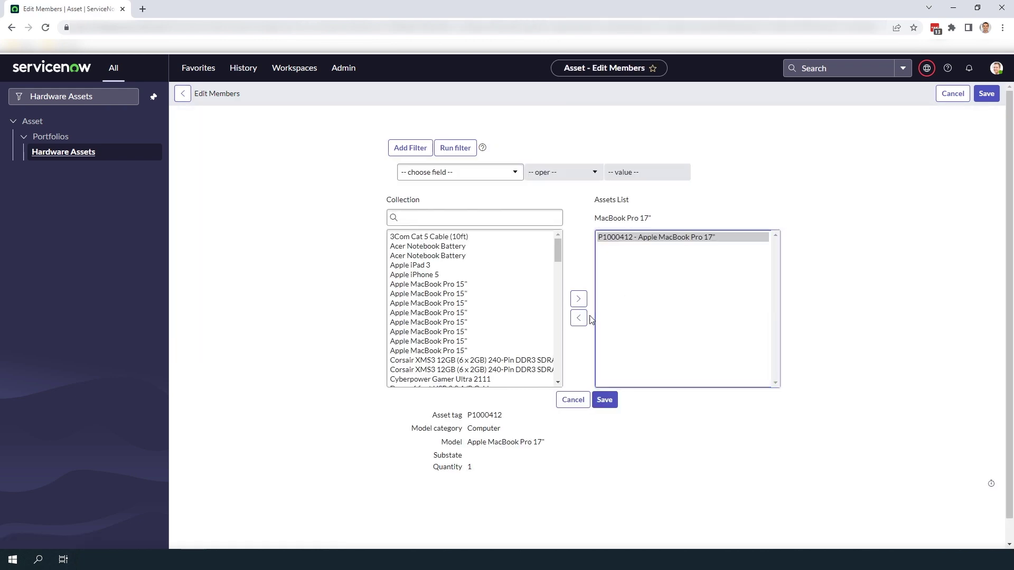
{"action": "left_click", "coordinate": [583, 318]}
{"action": "left_click", "coordinate": [609, 400]}
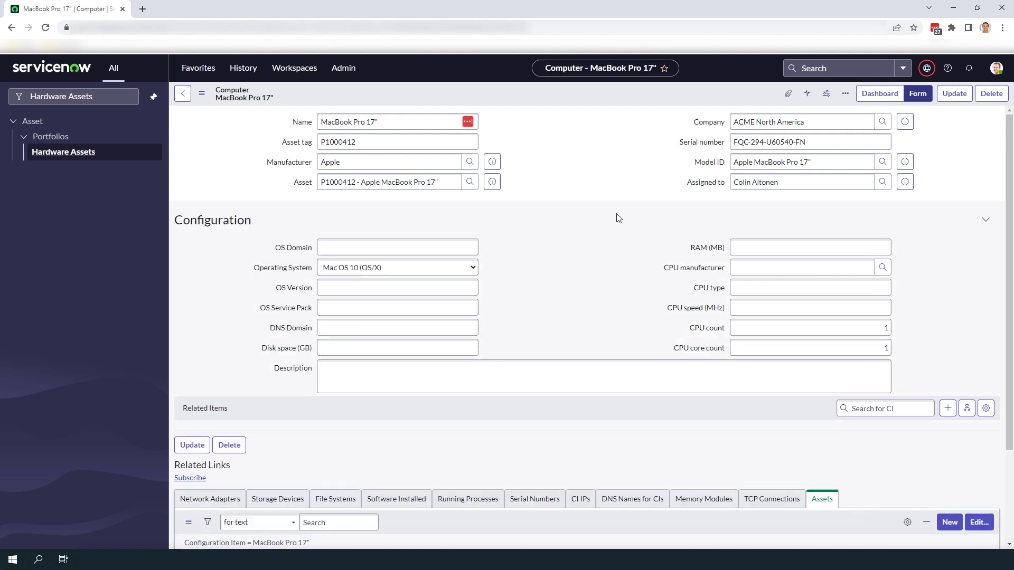
{"action": "scroll", "coordinate": [618, 219], "scroll_direction": "up", "scroll_amount": 5}
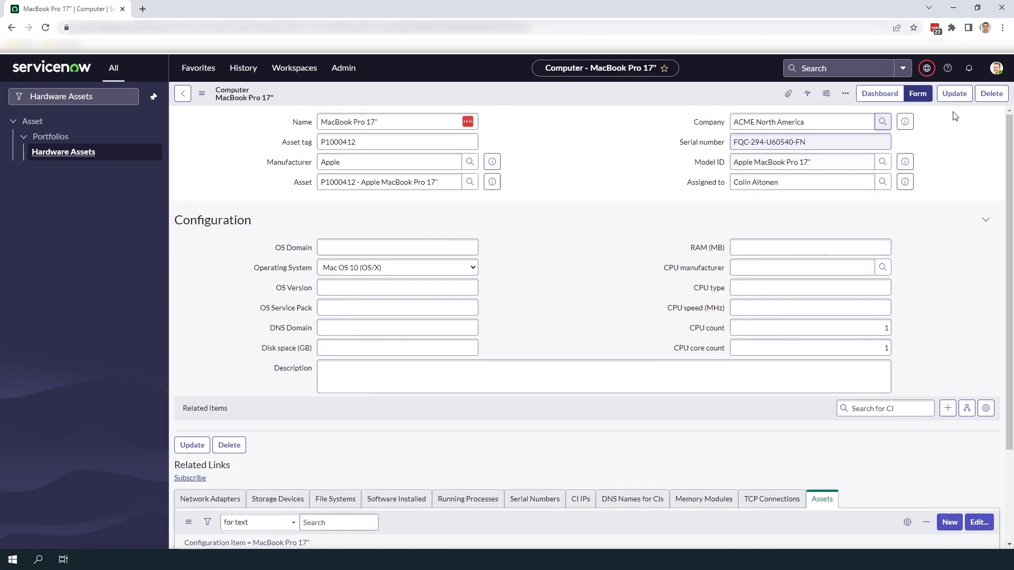
- Delete the MacBook Pro 17" computer record and return to the Hardware Assets list
{"action": "left_click", "coordinate": [991, 94]}
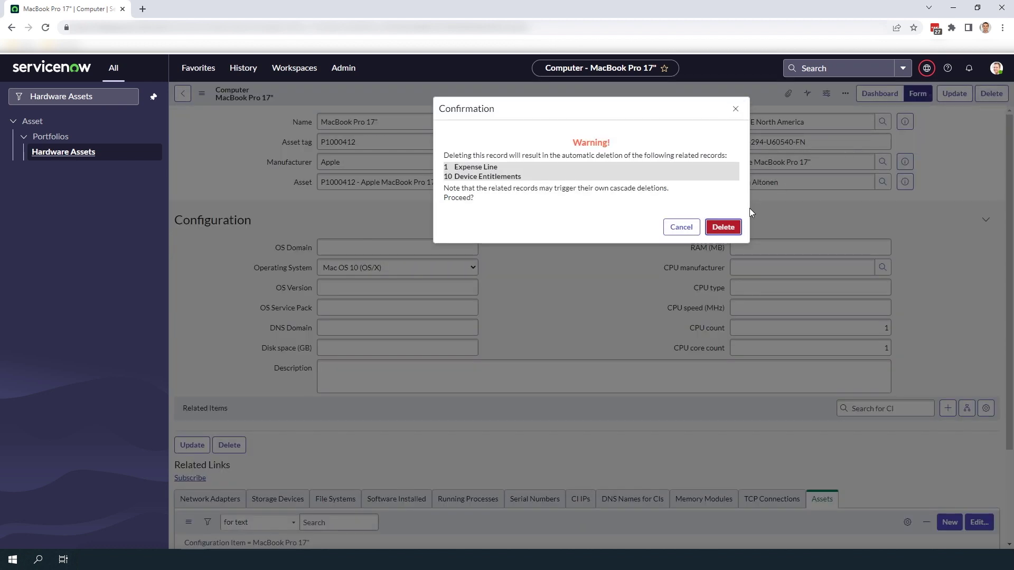
{"action": "left_click", "coordinate": [723, 228]}
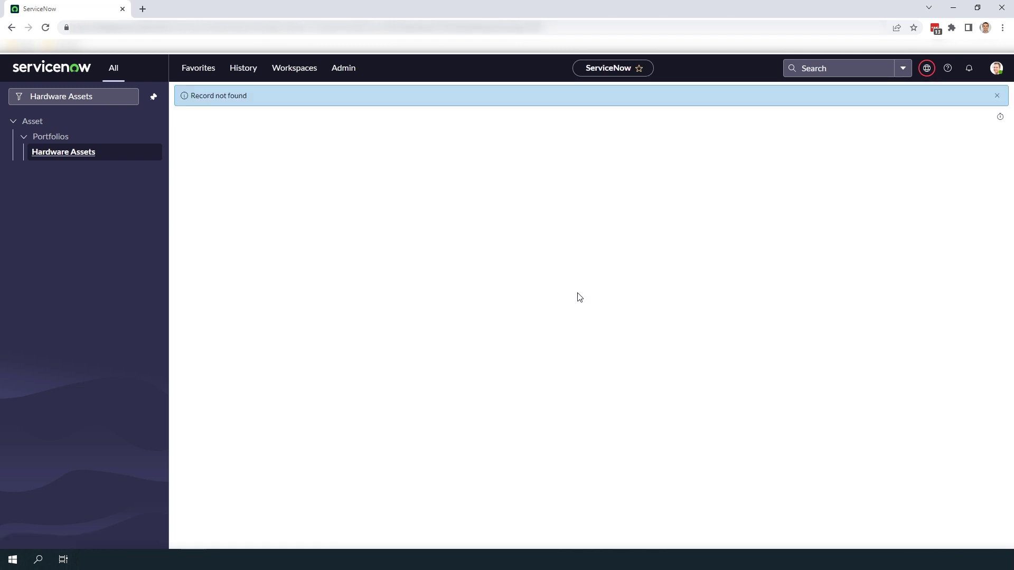
{"action": "left_click", "coordinate": [82, 152]}
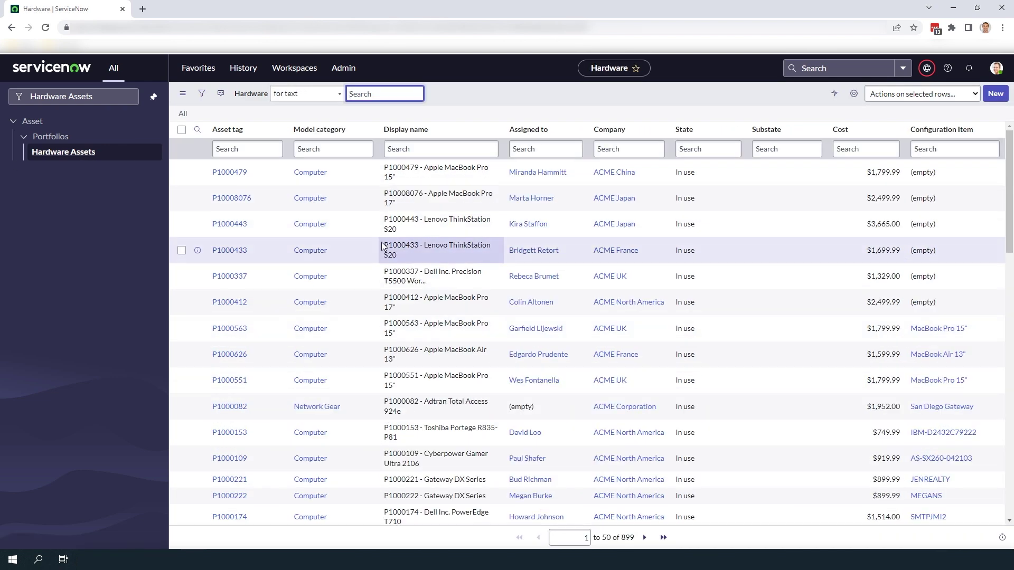
- Reopen asset P1000412 and confirm its Configuration Item field is empty
{"action": "left_click", "coordinate": [229, 302]}
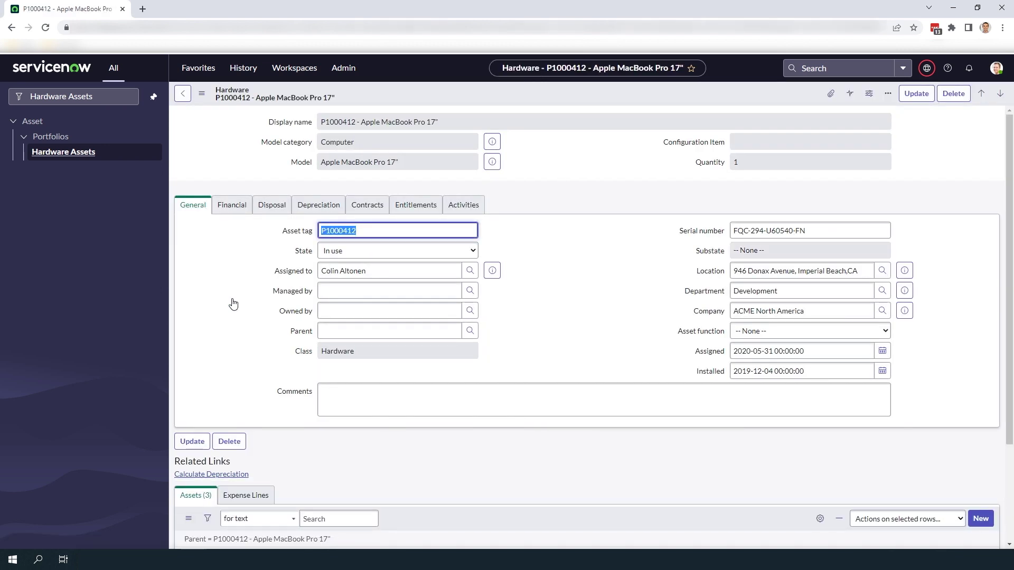
{"action": "left_click", "coordinate": [233, 303]}
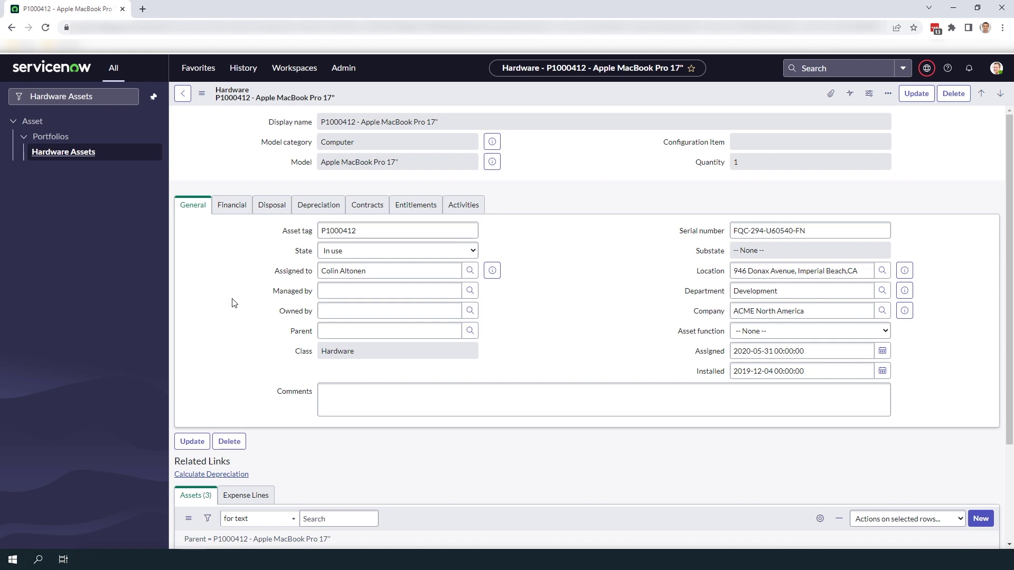